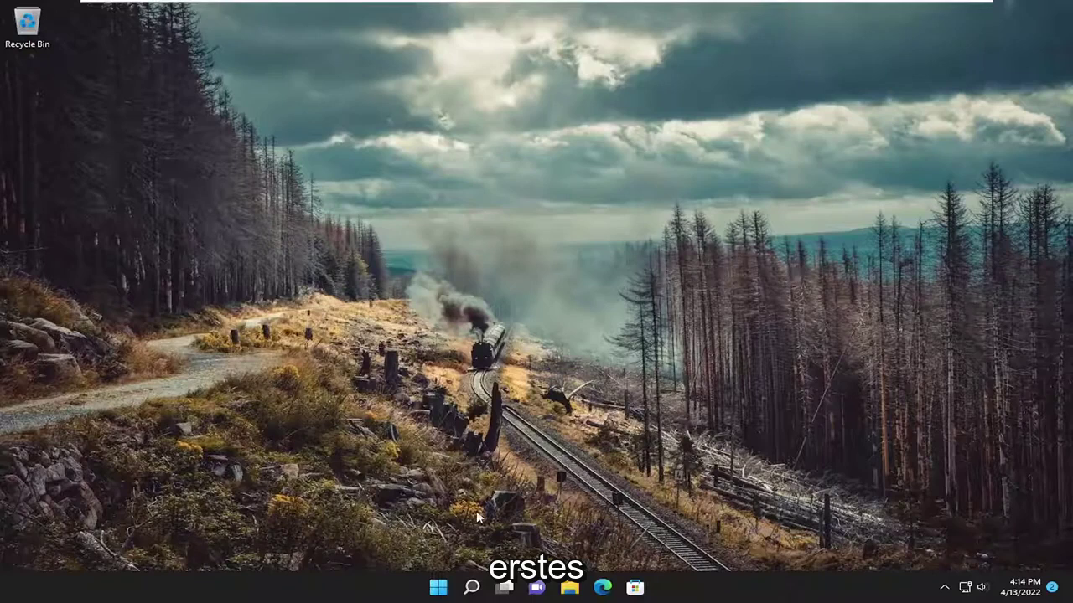
Search for cmd and launch Command Prompt as administrator, approving the UAC prompt
click(470, 589)
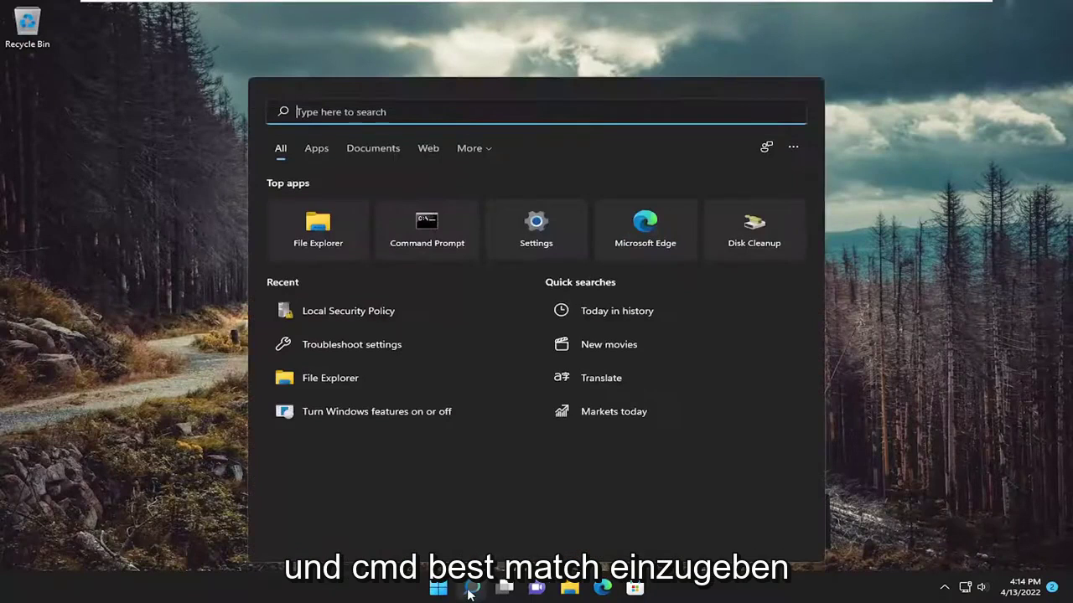
text(cmd)
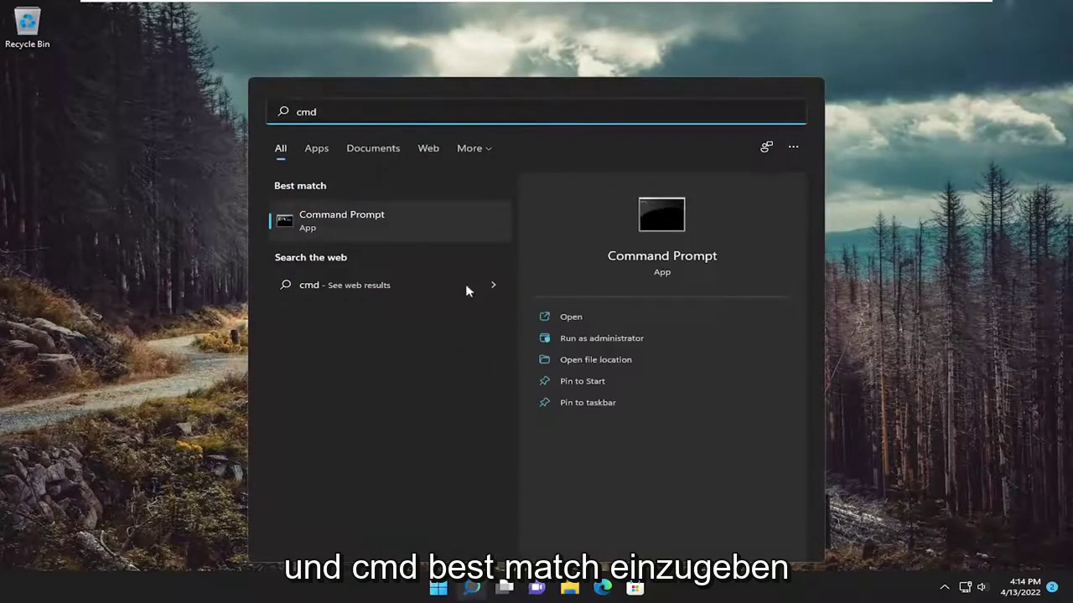
right_click(328, 224)
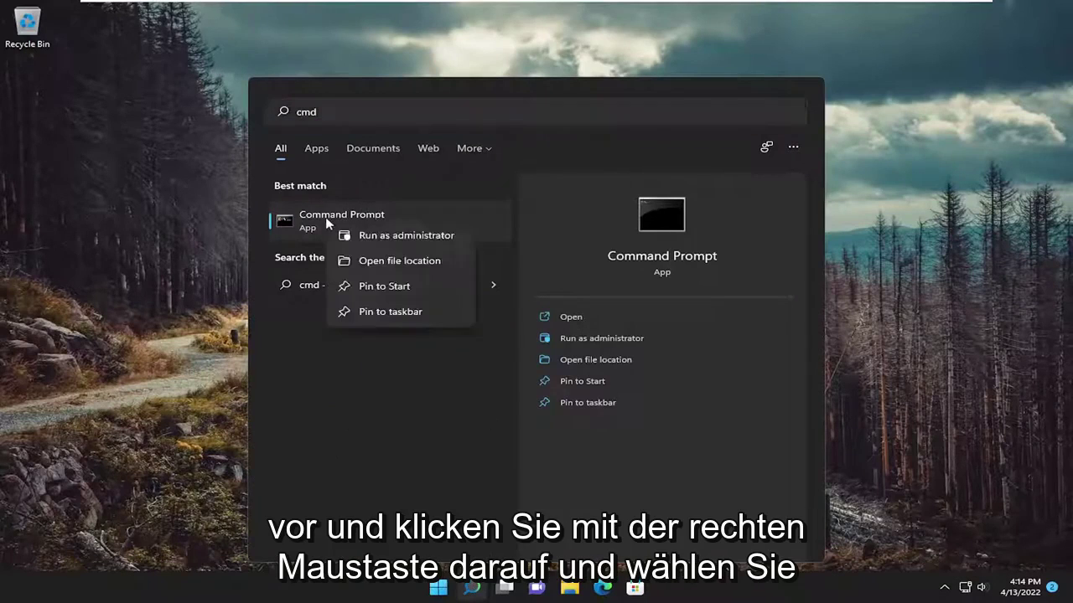
click(402, 239)
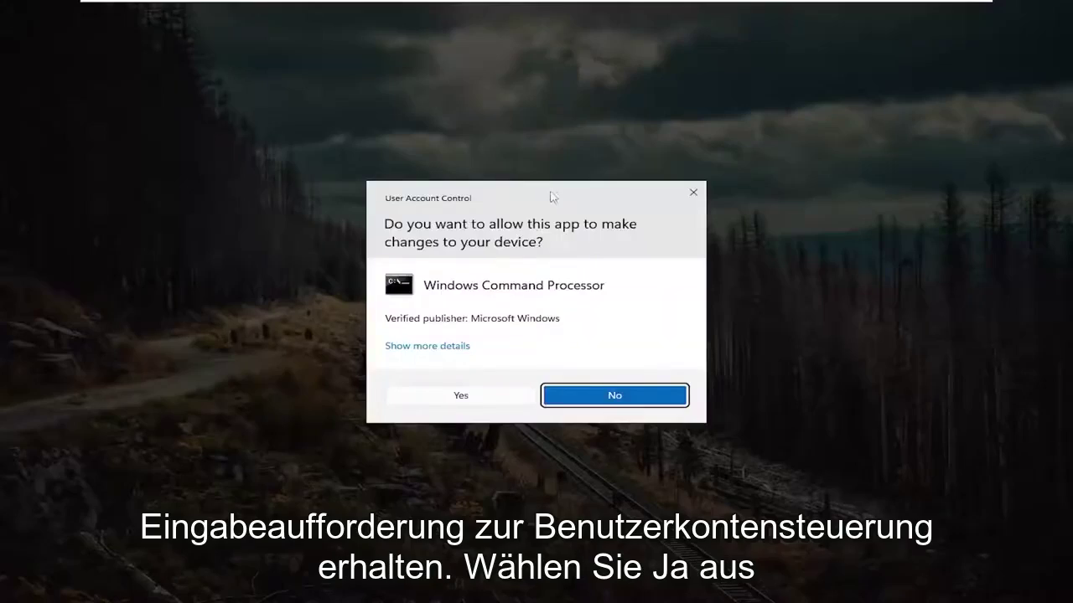
click(491, 400)
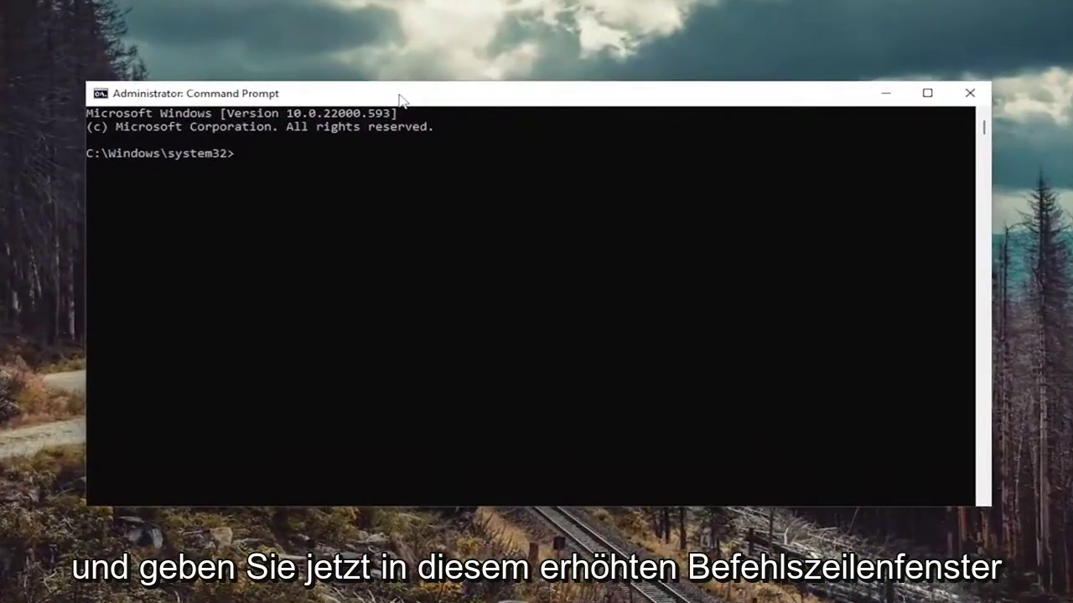
Run ipconfig /flushdns to clear the DNS resolver cache
text(ipcon)
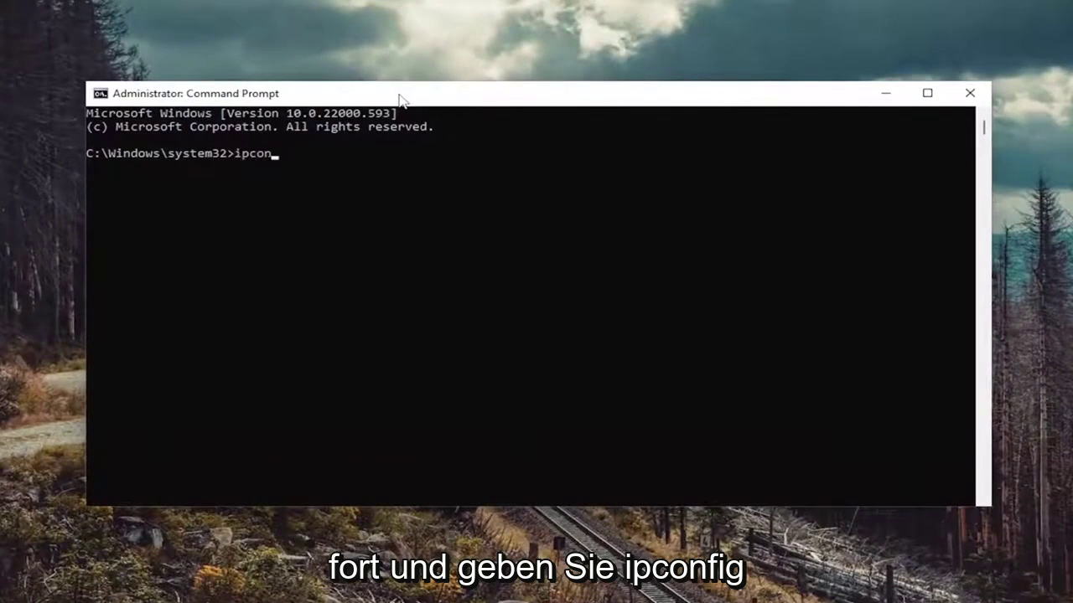
text(fig /f)
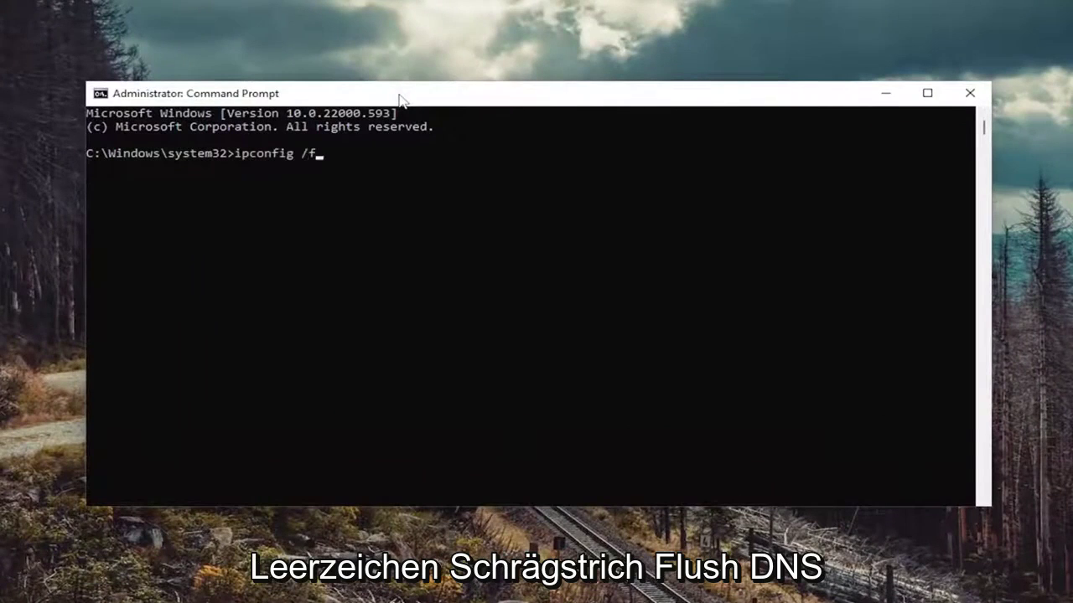
text(lushdns)
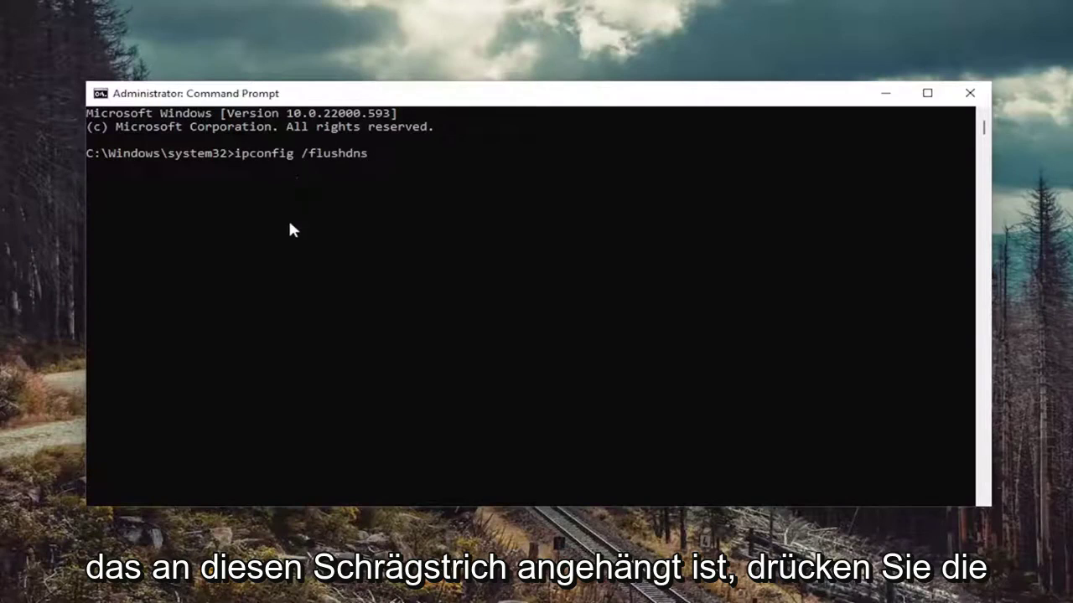
key(Return)
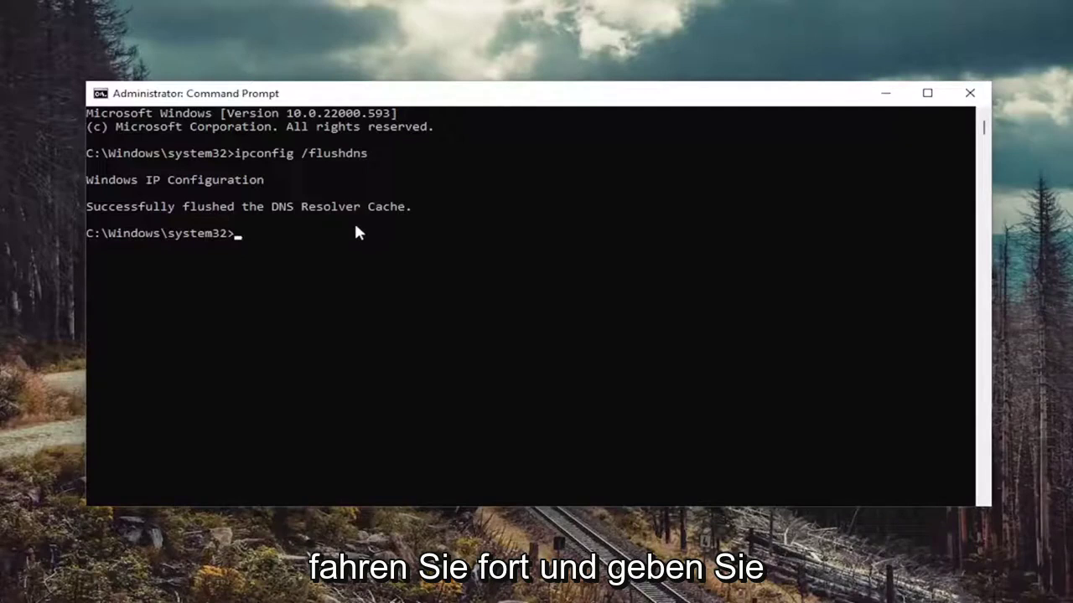
Run netsh winsock reset to reset the Winsock catalog
text(netsh win)
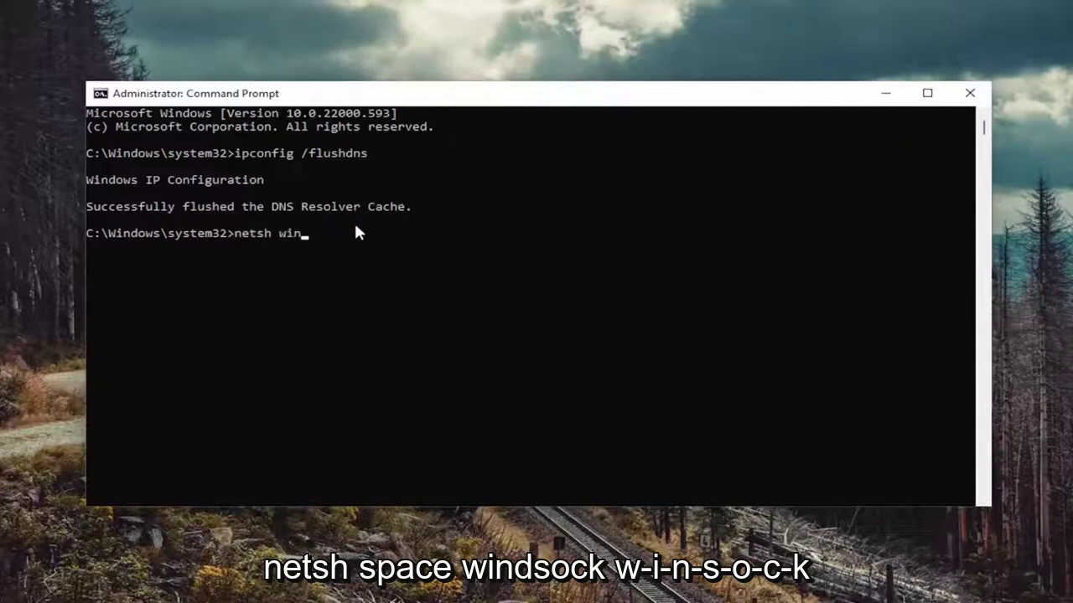
text(sock reset)
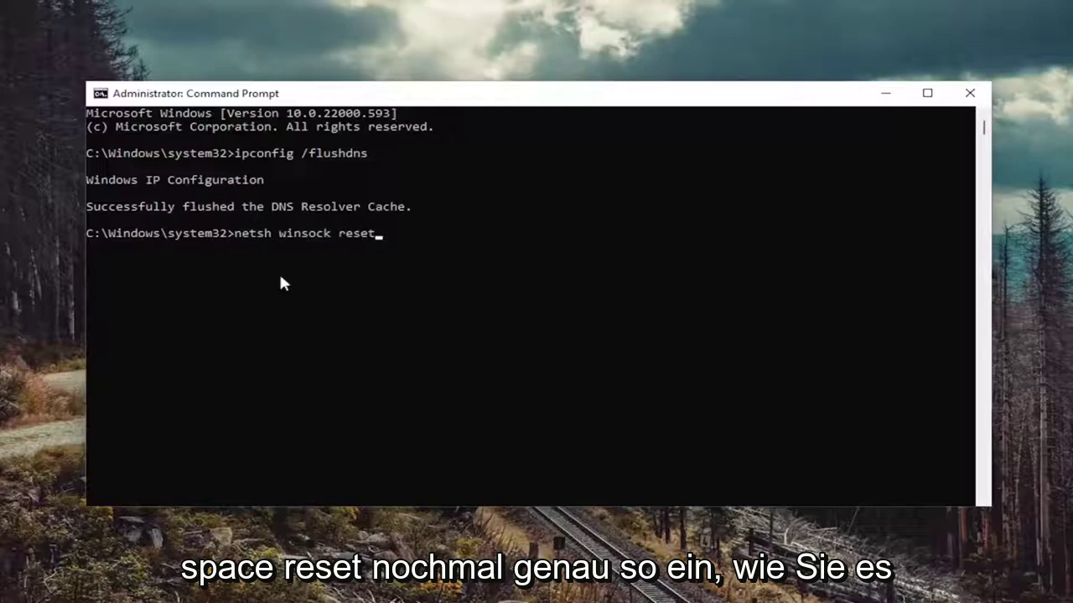
key(Return)
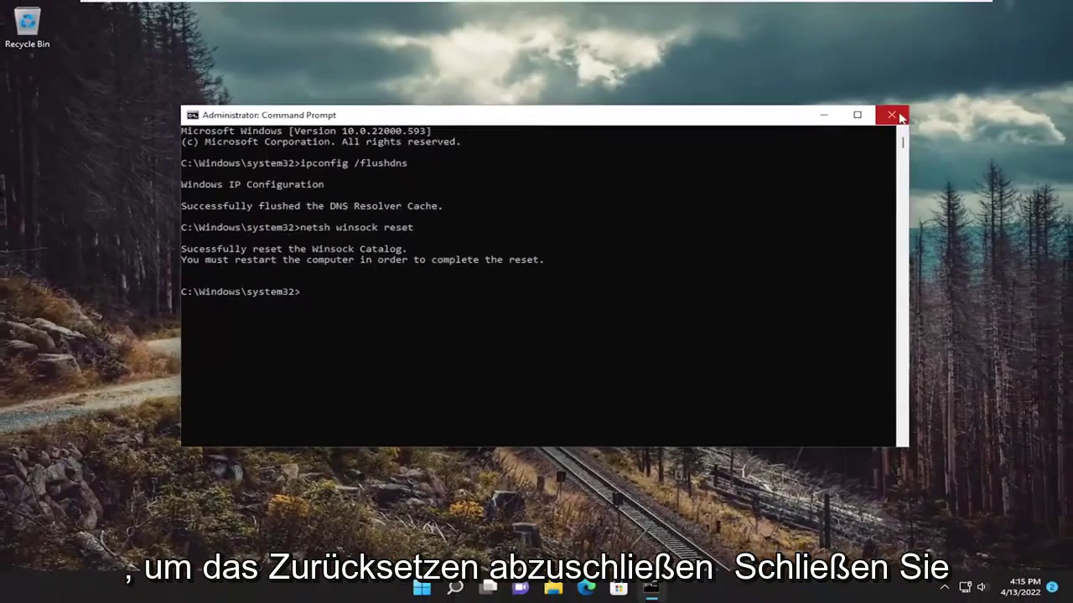
Close Command Prompt, restart from the Start quick menu, then search for troubleshoot
click(898, 117)
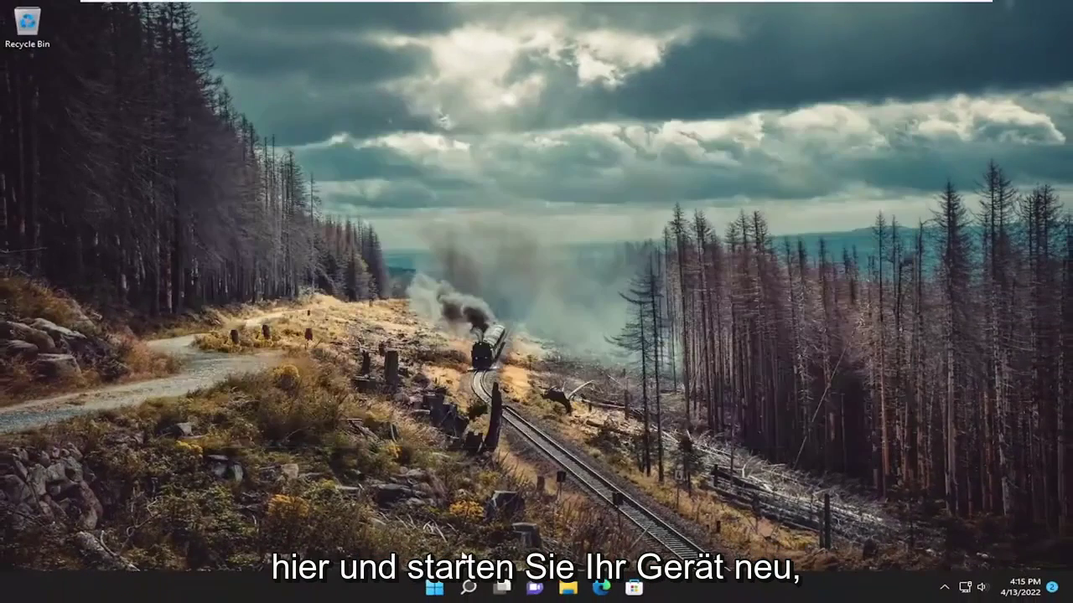
right_click(437, 588)
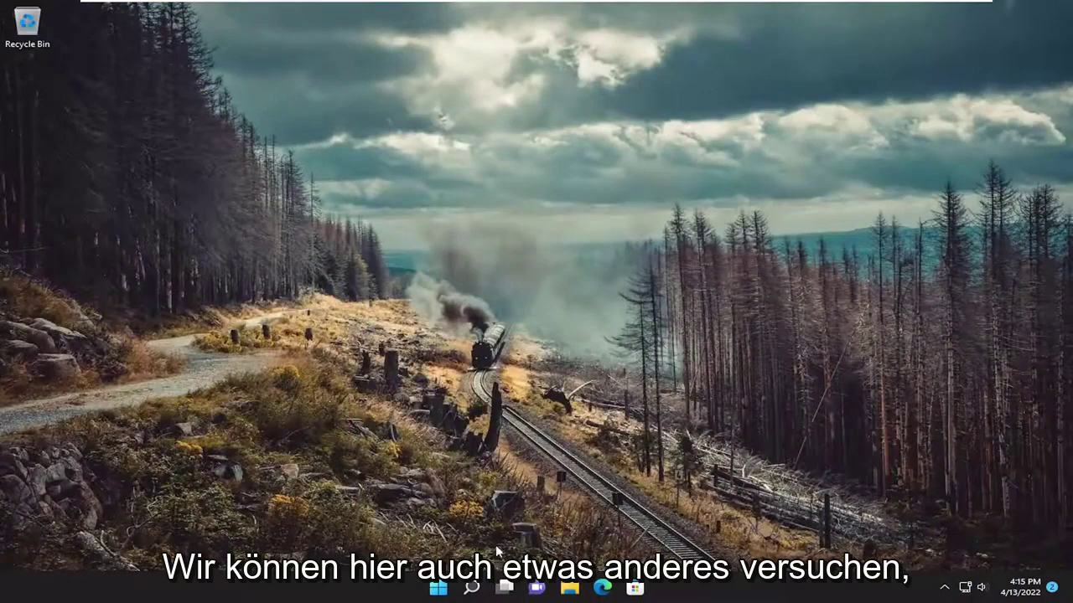
click(473, 589)
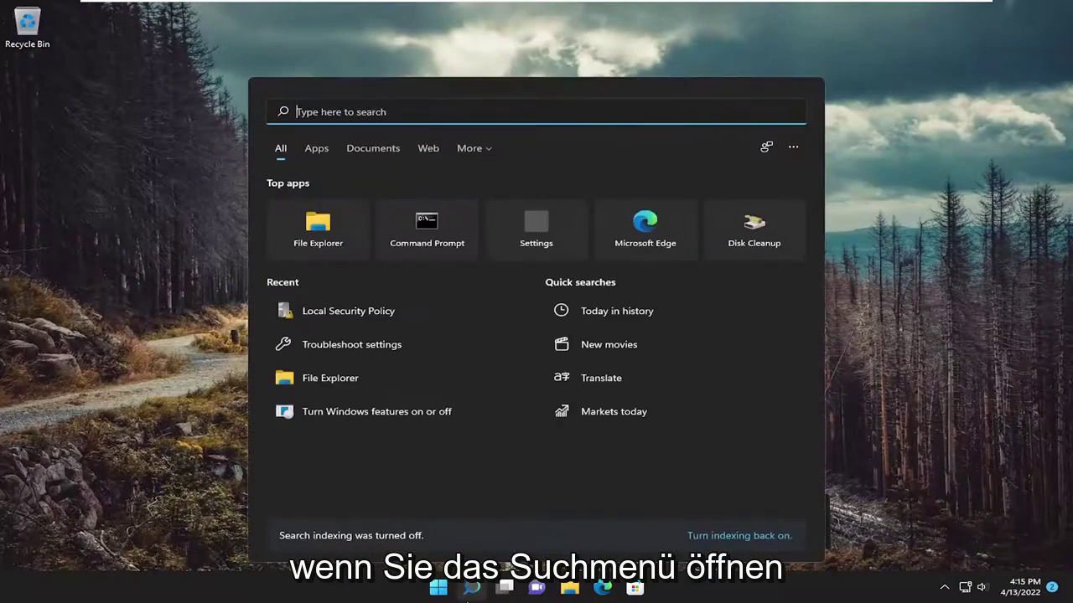
text(troubl)
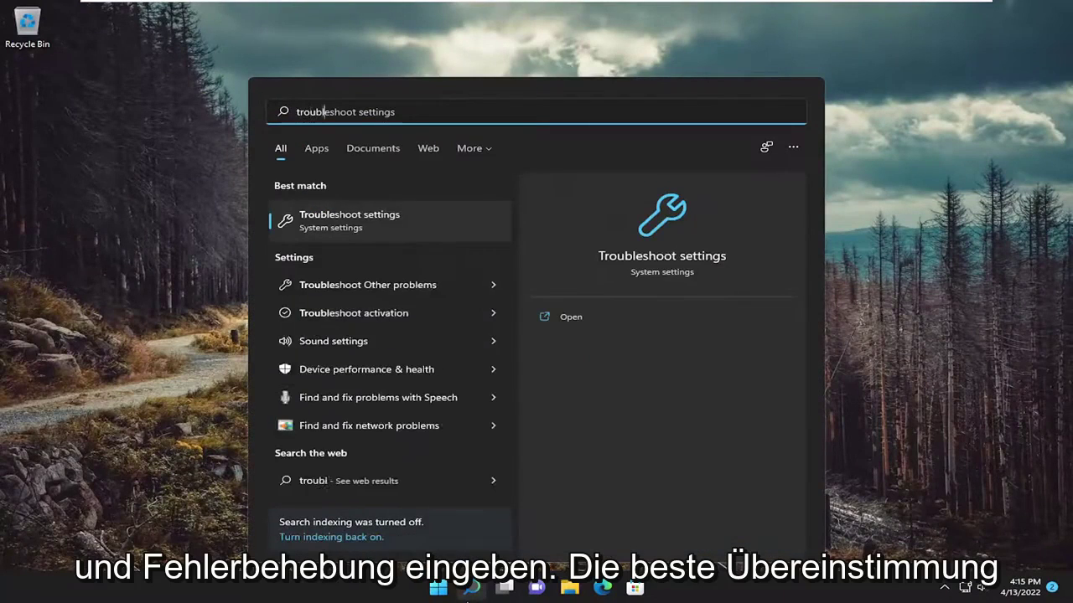
text(eshoot)
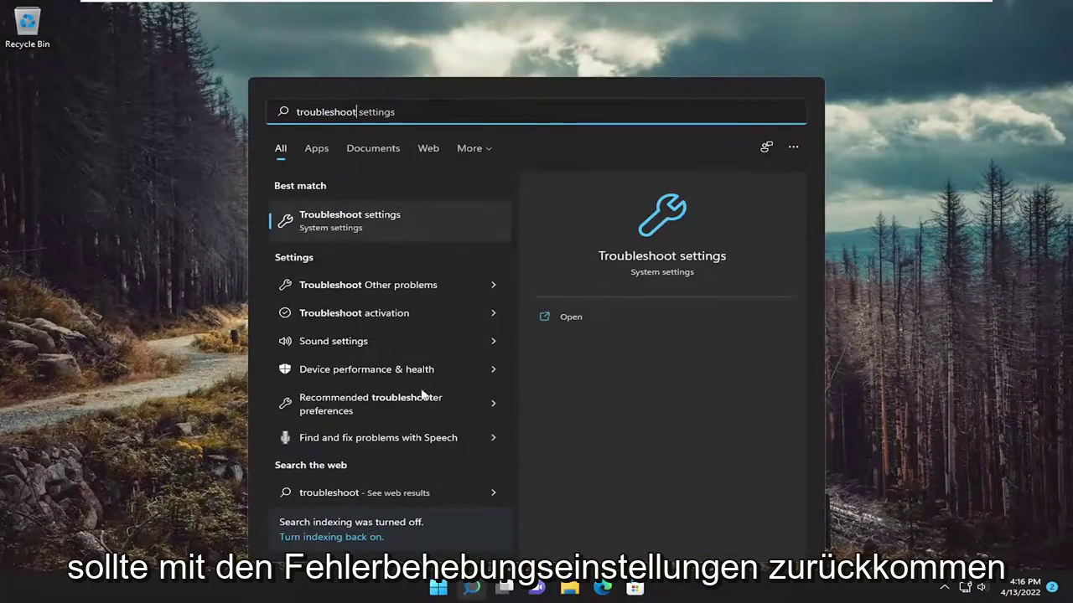
Run the Internet Connections troubleshooter from Other troubleshooters and close its no-problem result
click(389, 219)
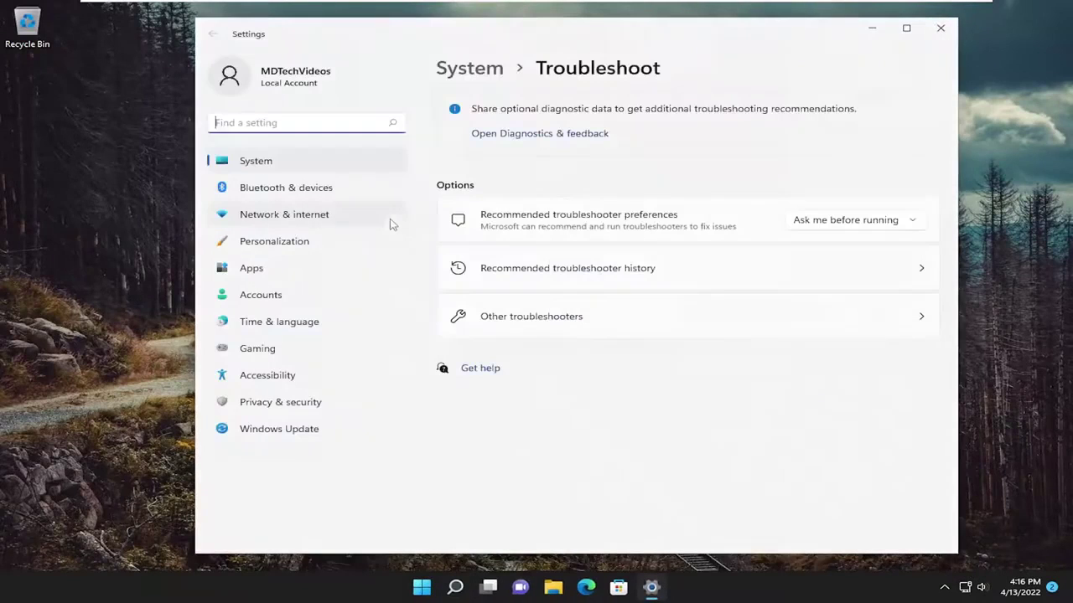
click(543, 323)
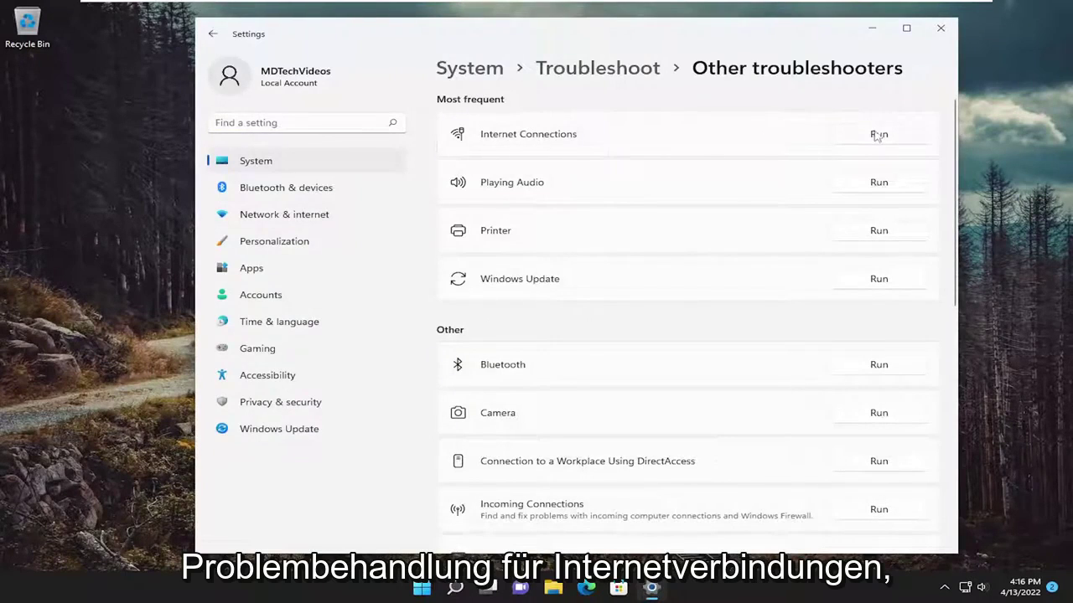
click(877, 135)
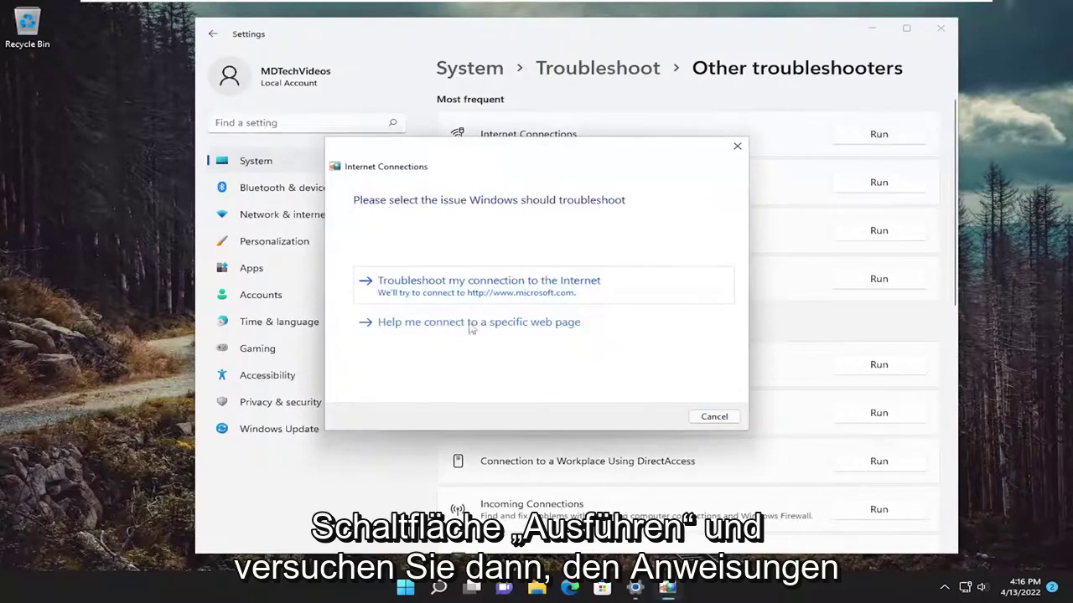
click(473, 289)
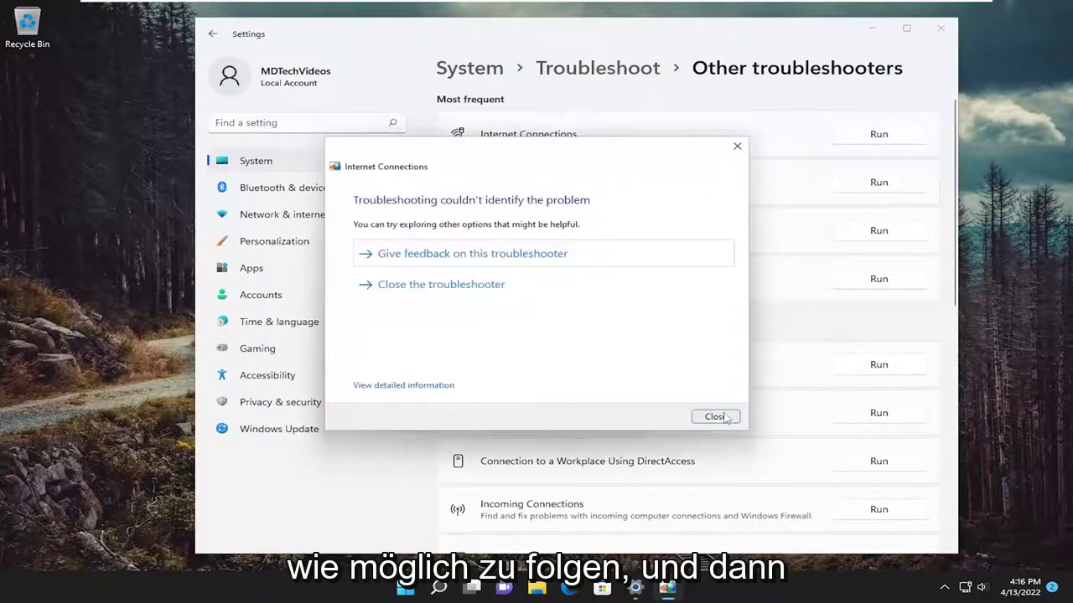
click(715, 417)
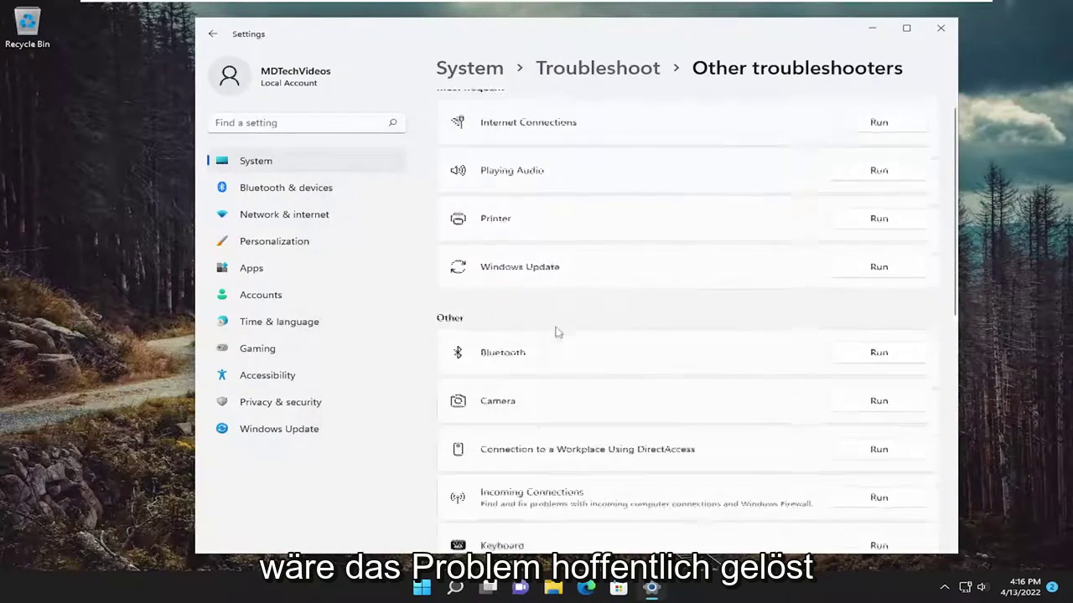
Run the Network Adapter troubleshooter against google.com, then close it and Settings
scroll(481, 335, down, 3)
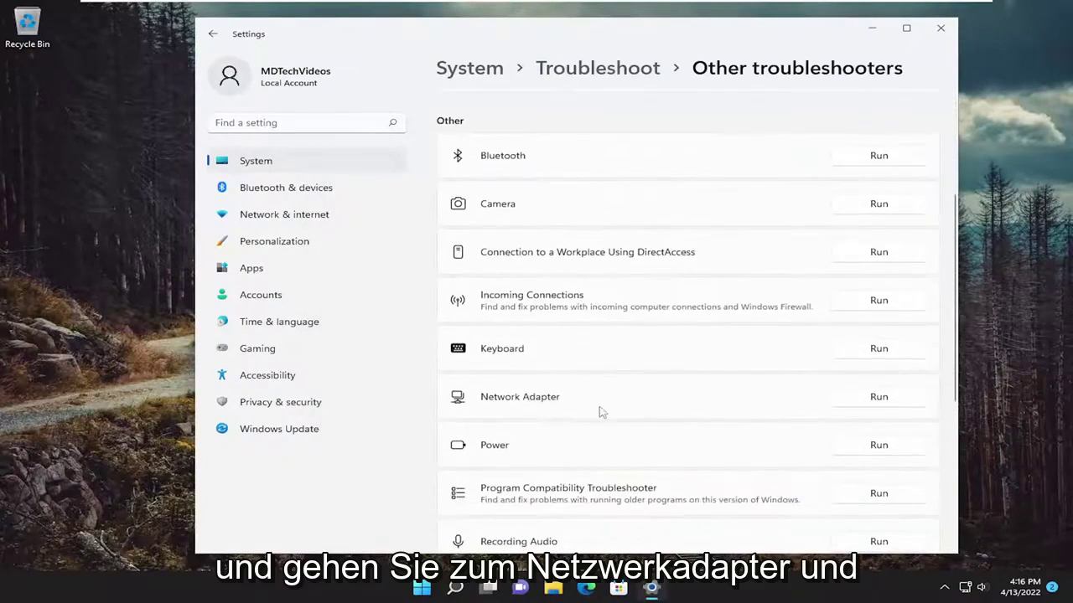
click(881, 399)
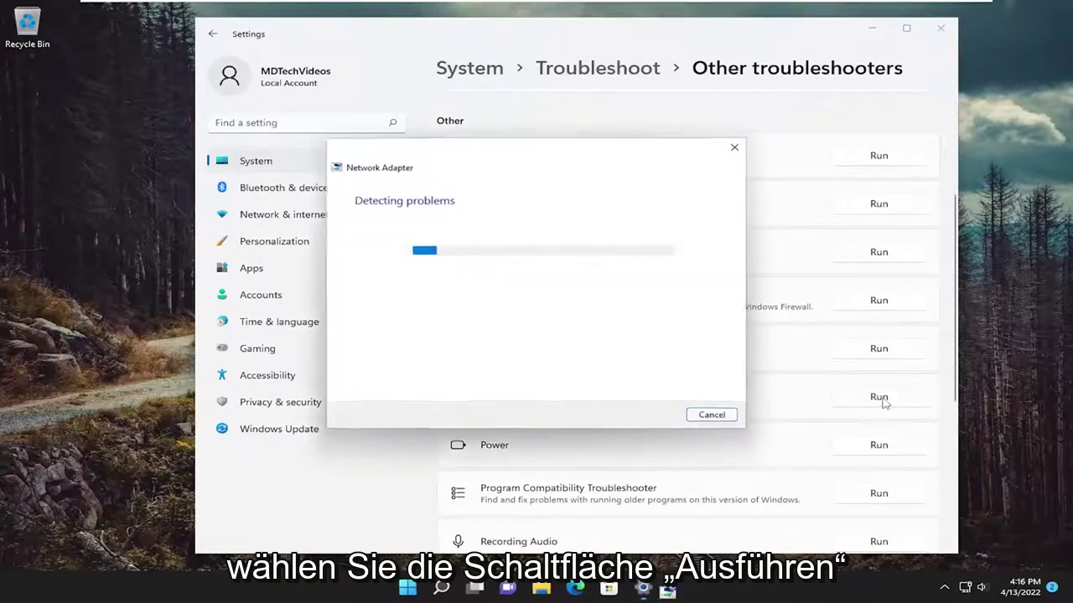
click(658, 419)
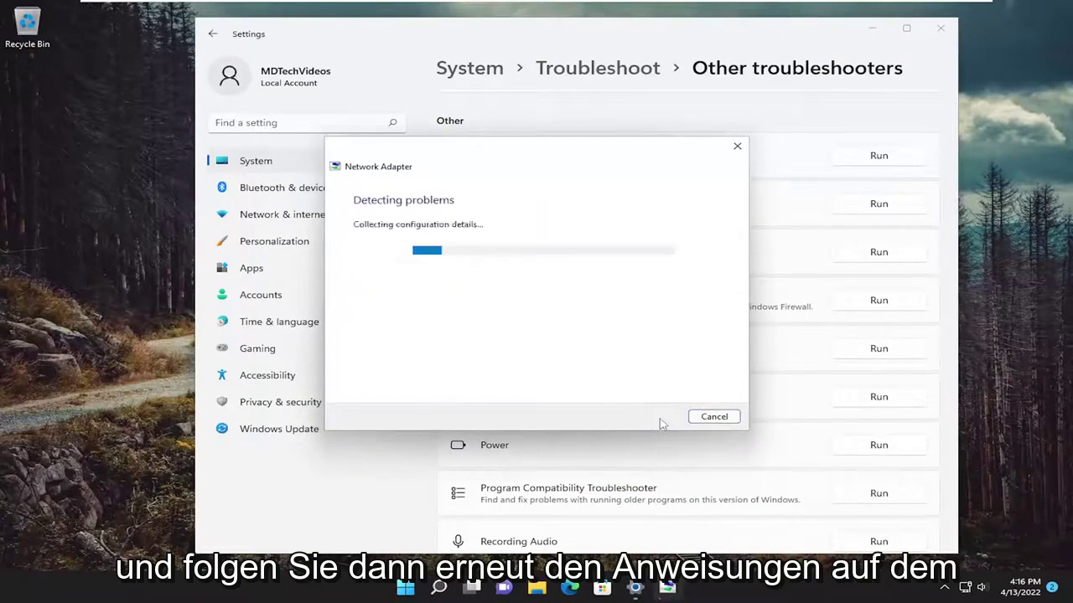
click(470, 294)
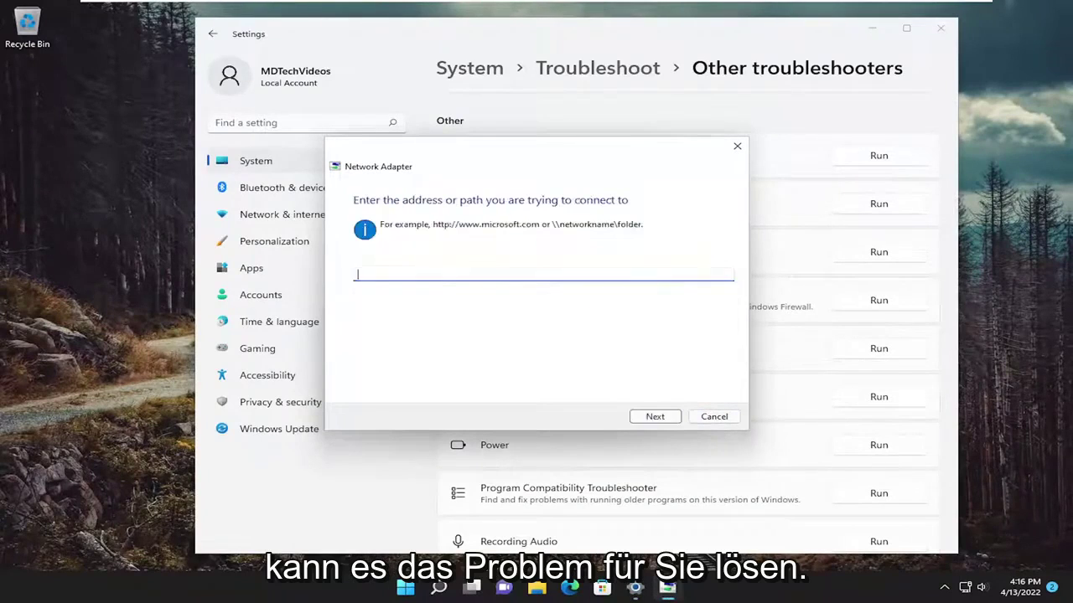
text(g)
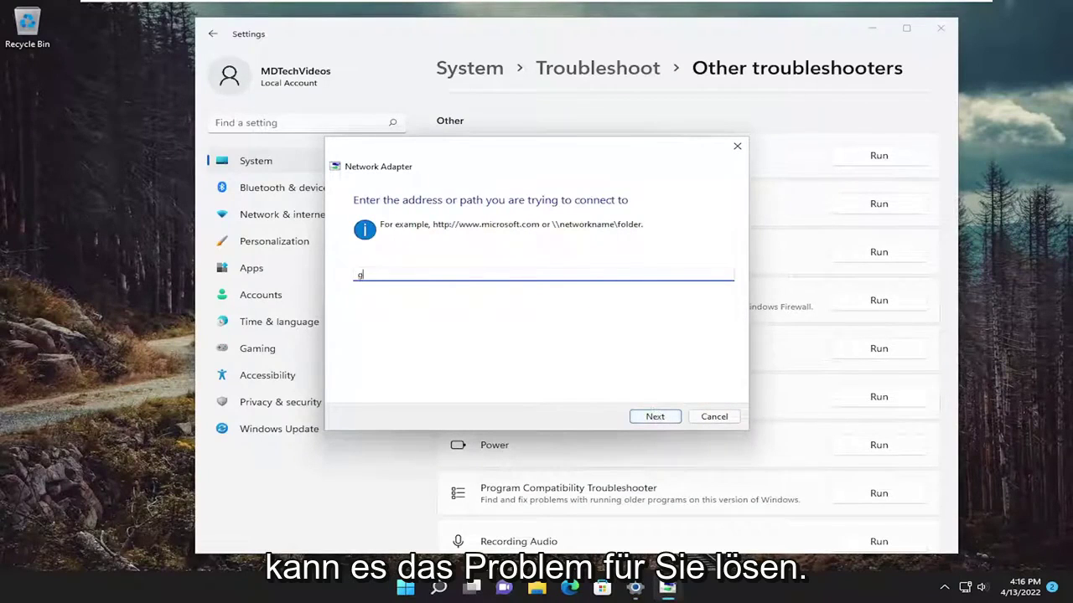
text(oogle.com)
click(655, 416)
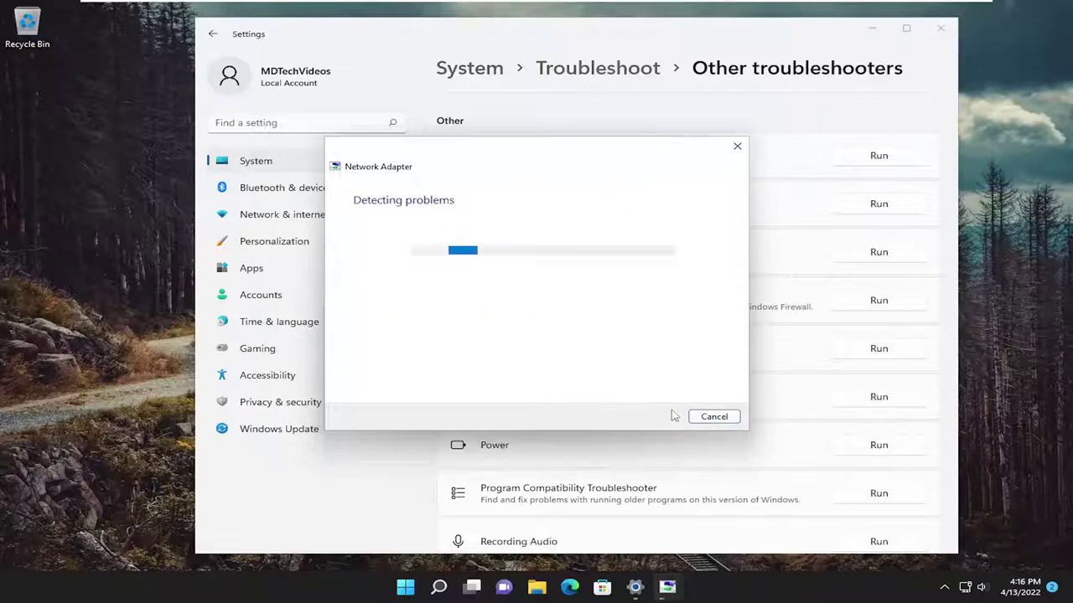
click(736, 145)
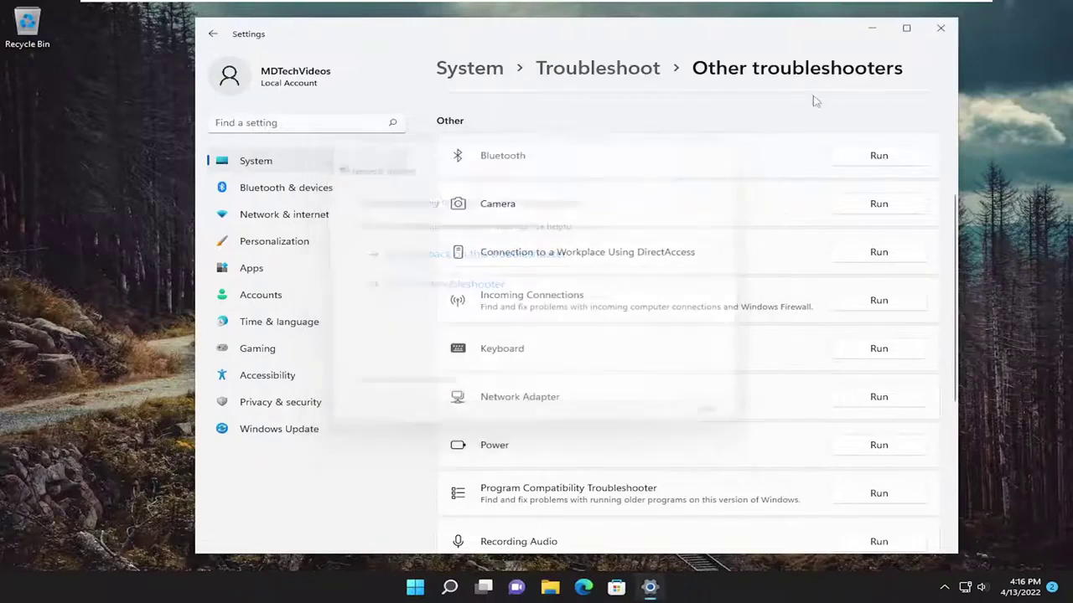
click(941, 28)
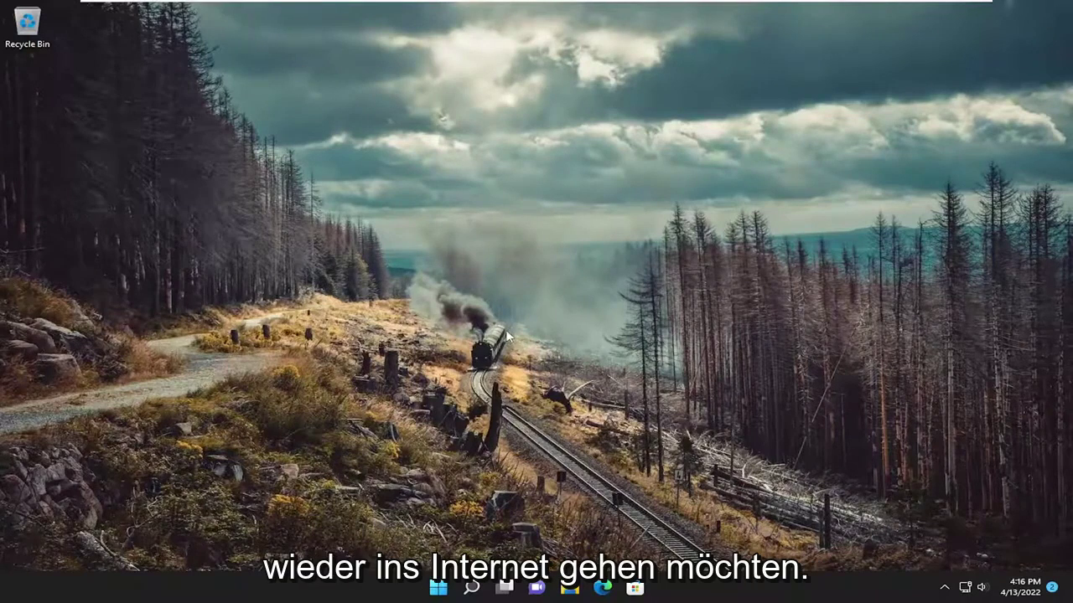
Search for settings and launch the Settings app from the results
click(471, 588)
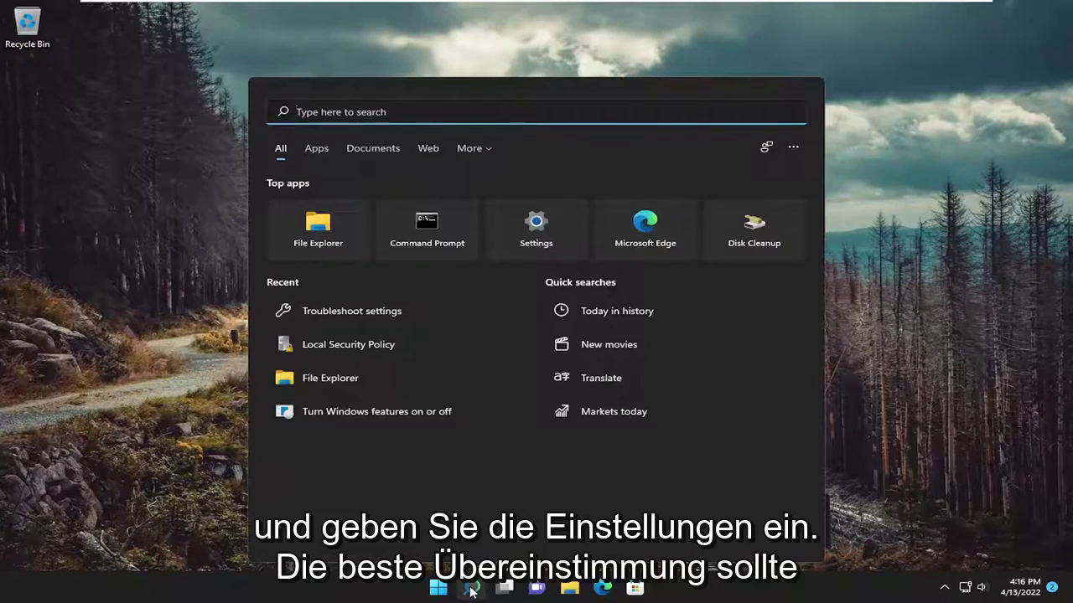
text(settings)
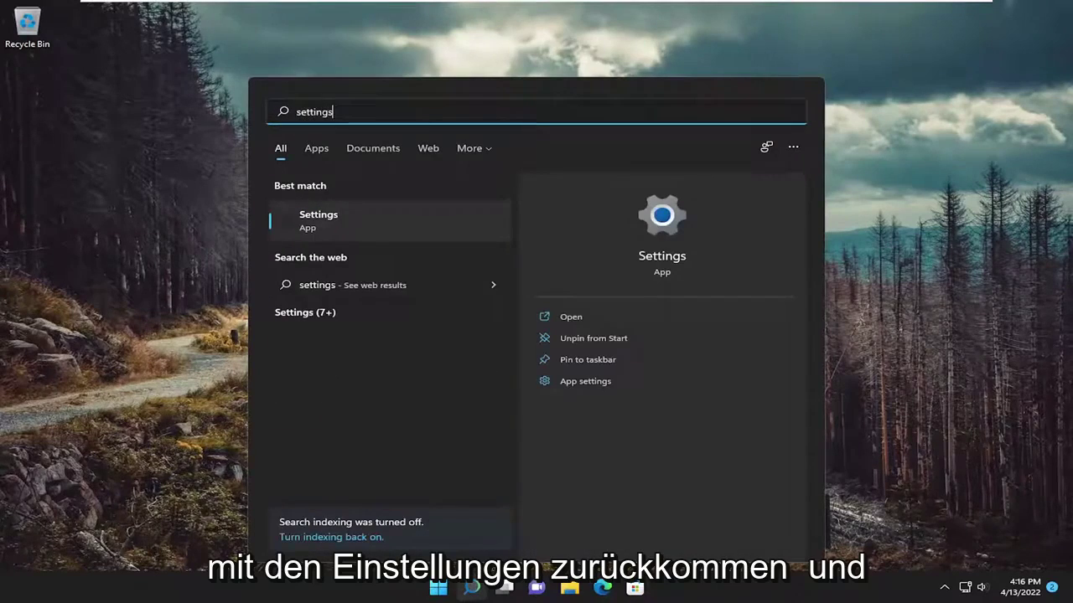
click(297, 221)
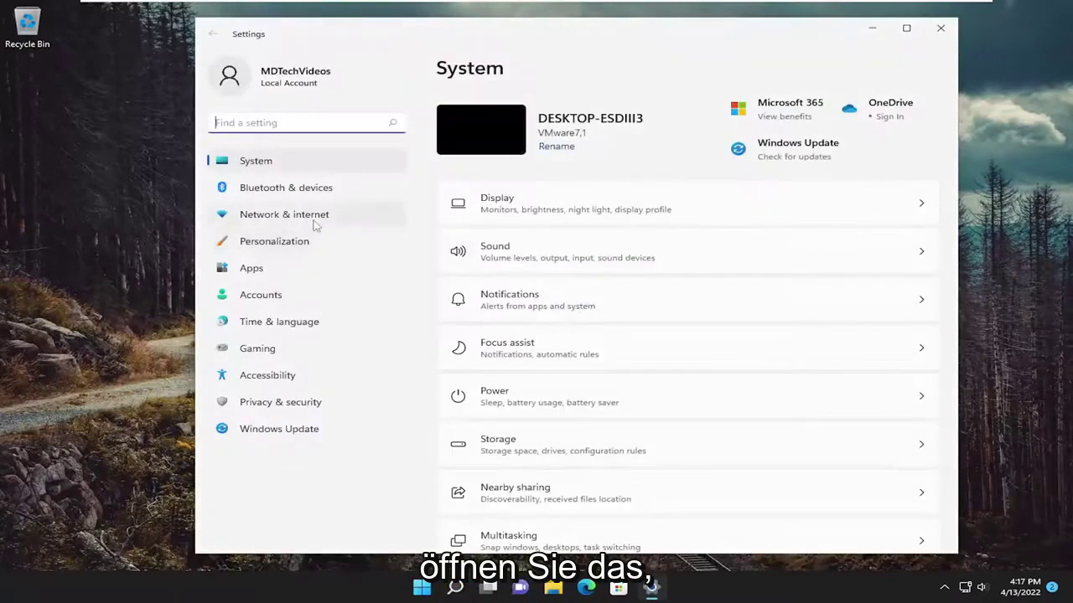
Go to Network & internet > Advanced network settings > Network reset
click(282, 216)
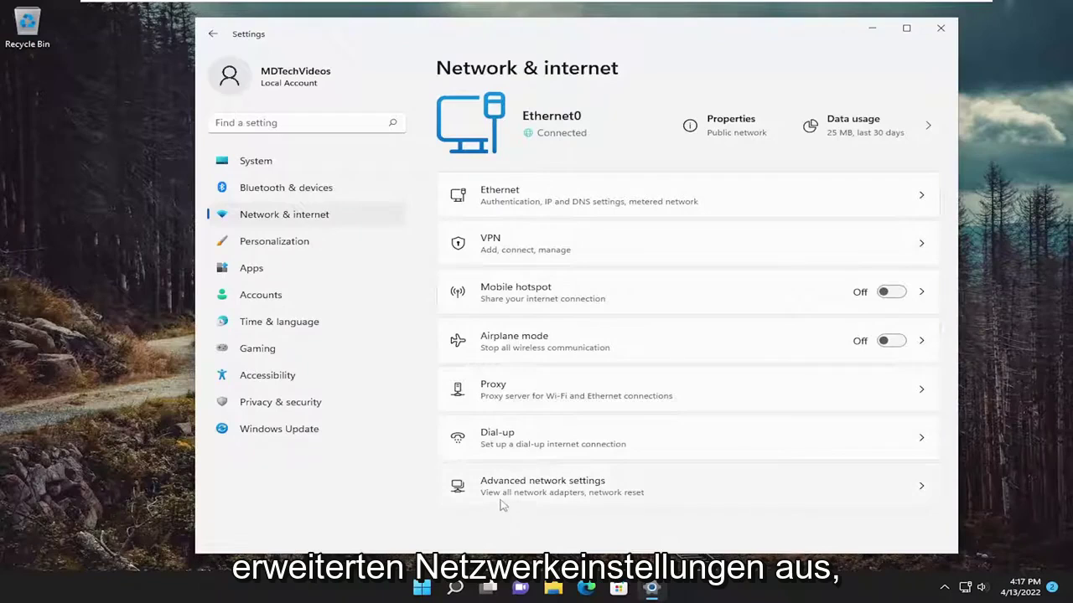
click(578, 482)
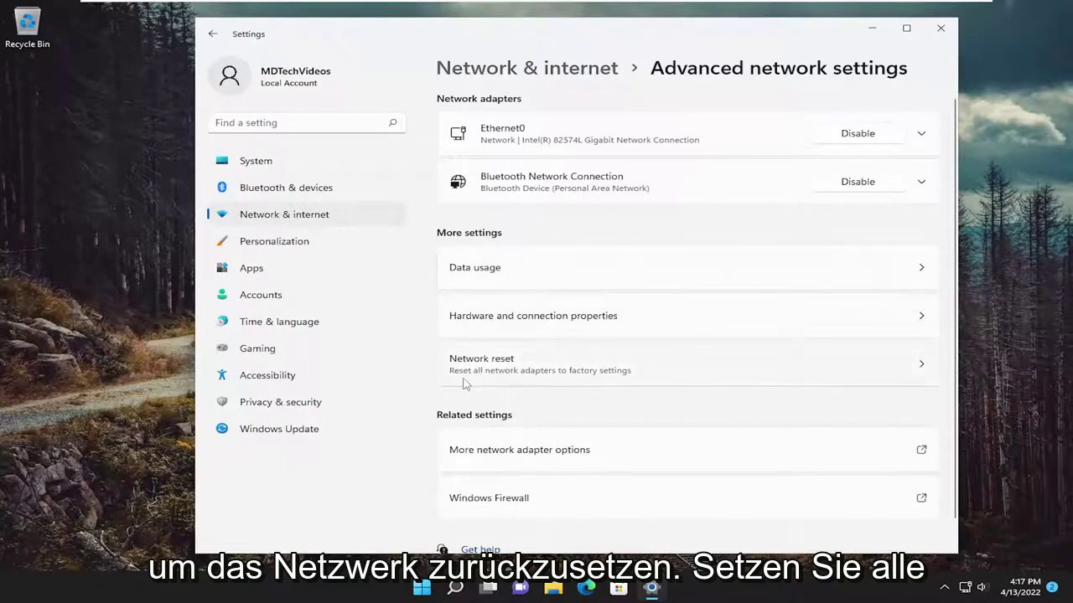
click(672, 375)
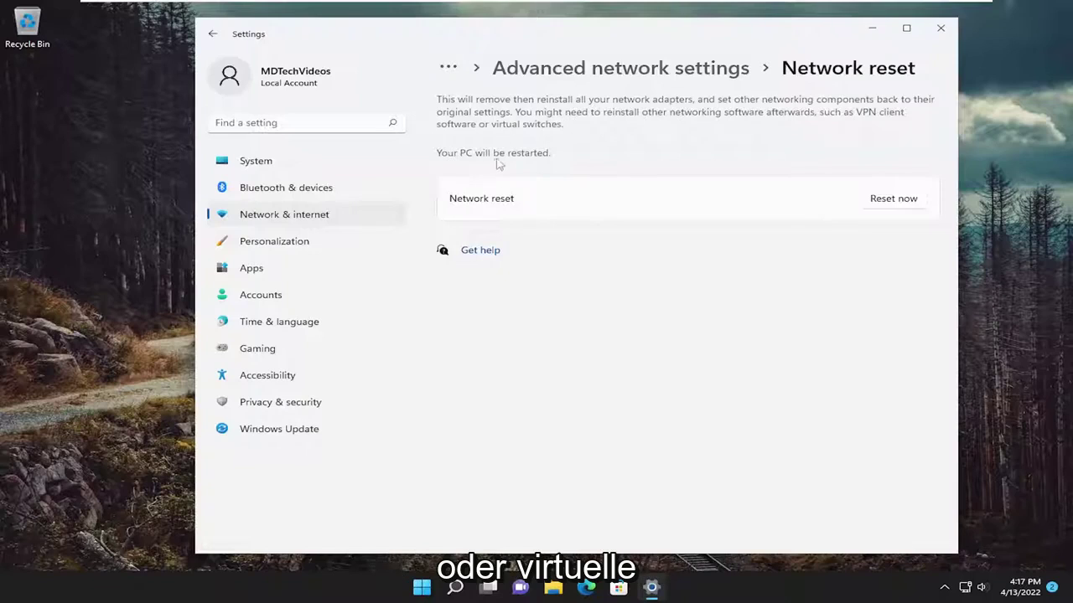
Start Network reset, confirm it, and dismiss the five-minute sign-out warning
click(895, 202)
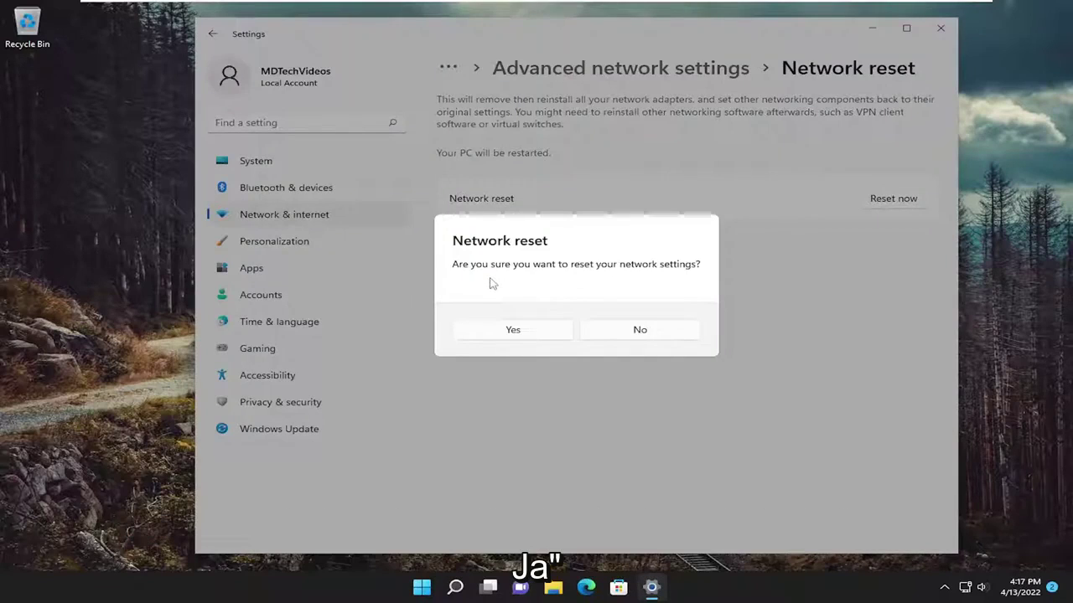
click(508, 332)
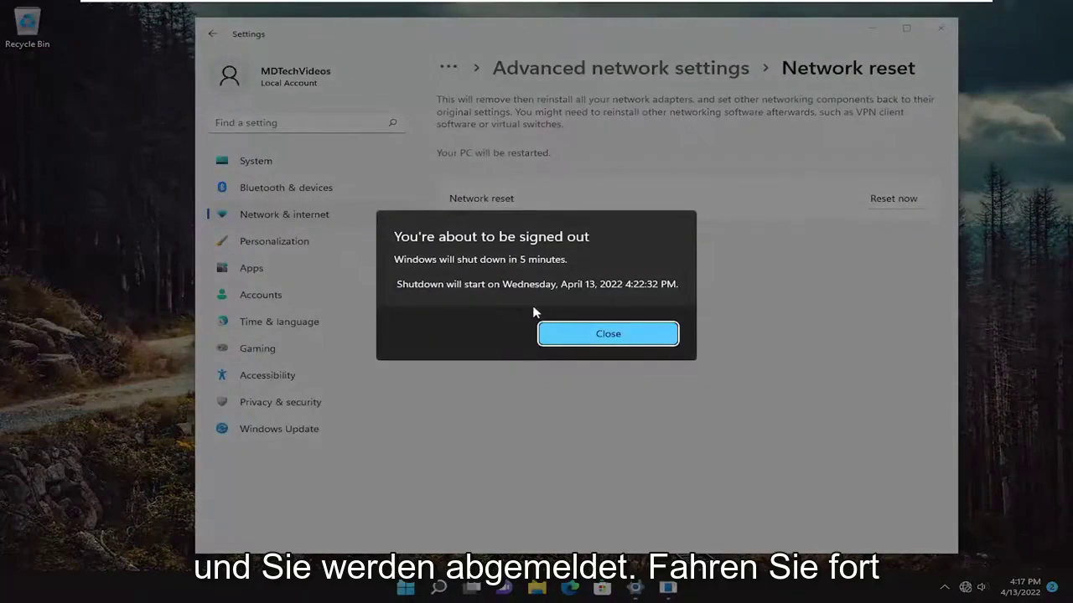
click(578, 333)
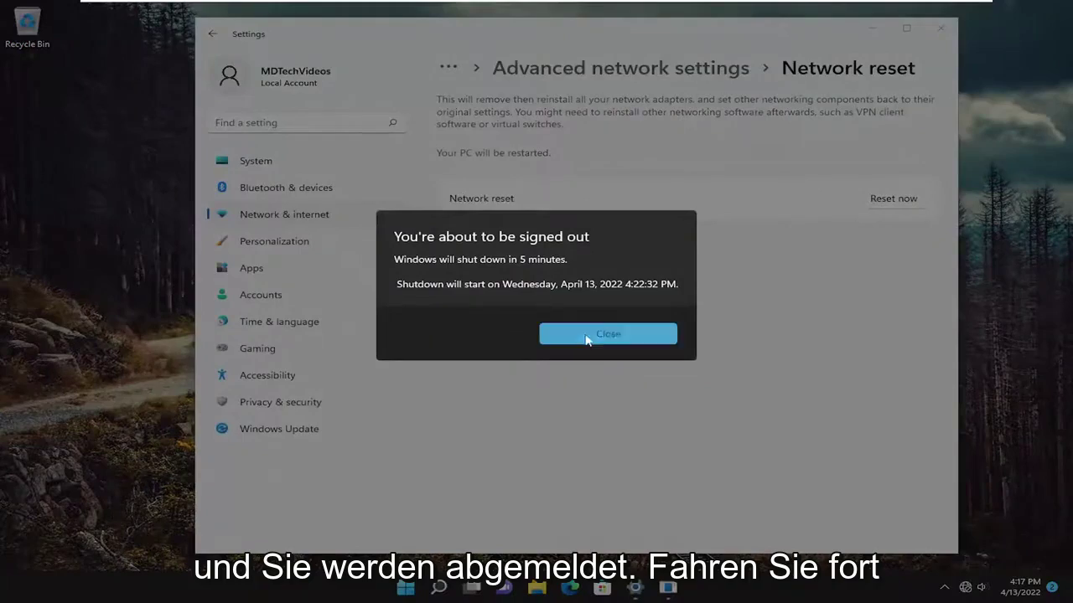
click(940, 28)
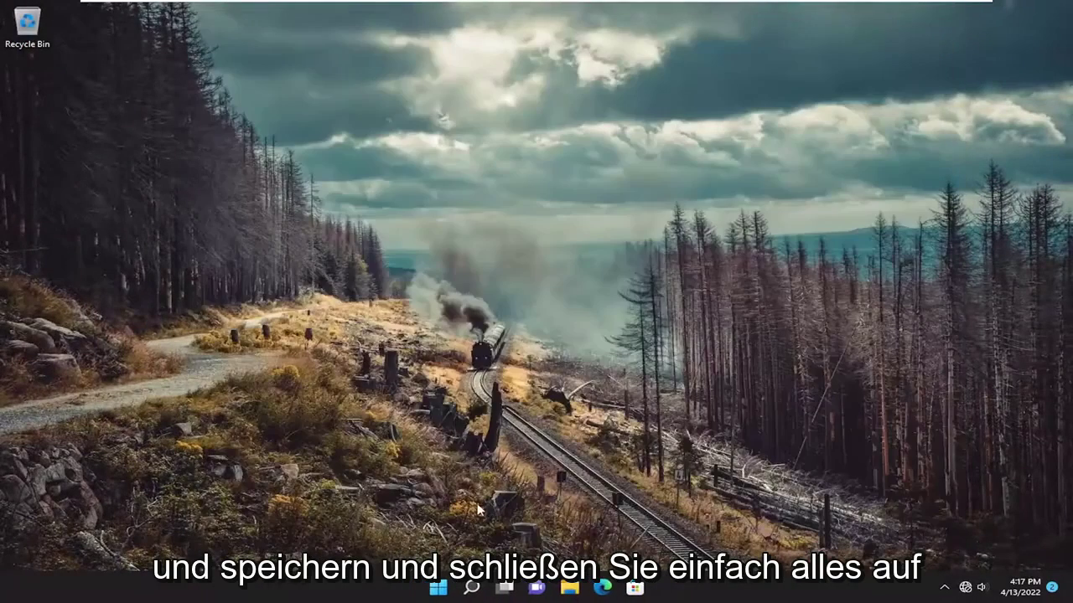
right_click(439, 589)
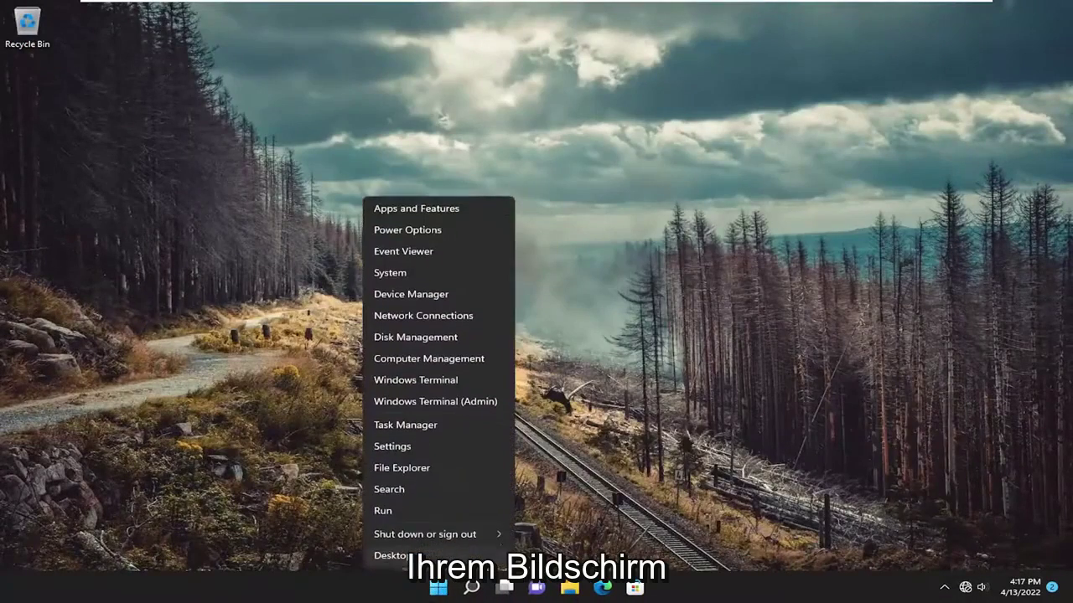